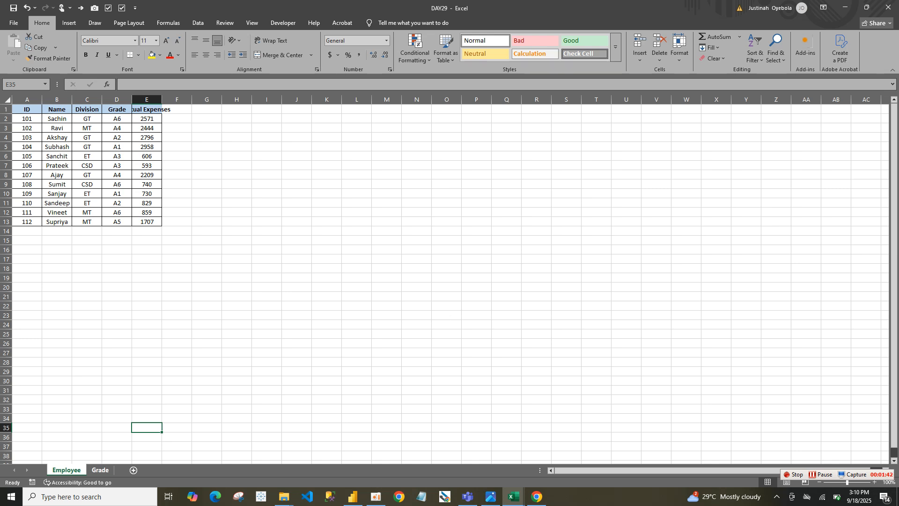
Check the workbook's Grade sheet, switch to Power BI Desktop and start importing data from Excel
click(100, 470)
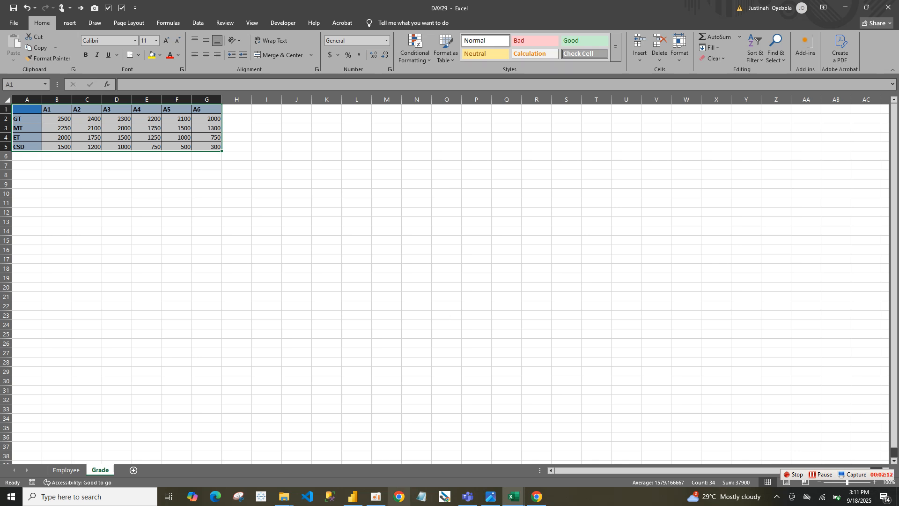
click(353, 497)
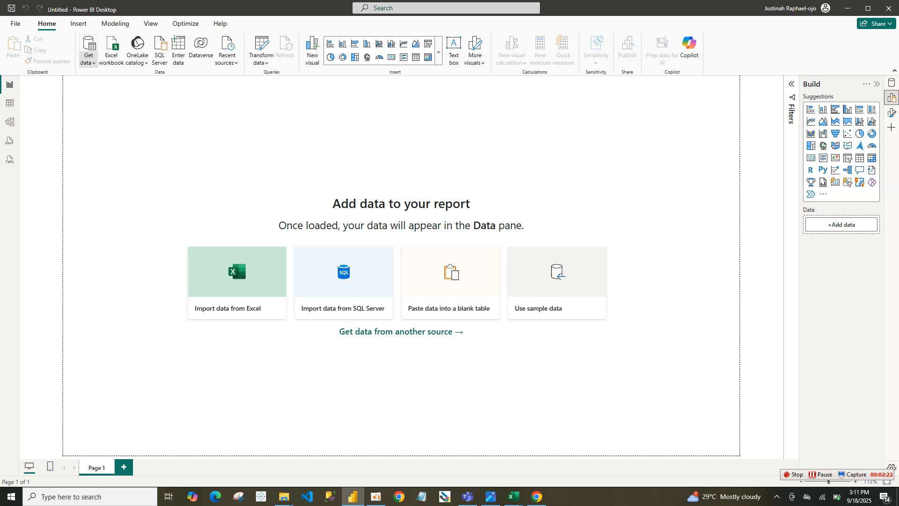
click(89, 55)
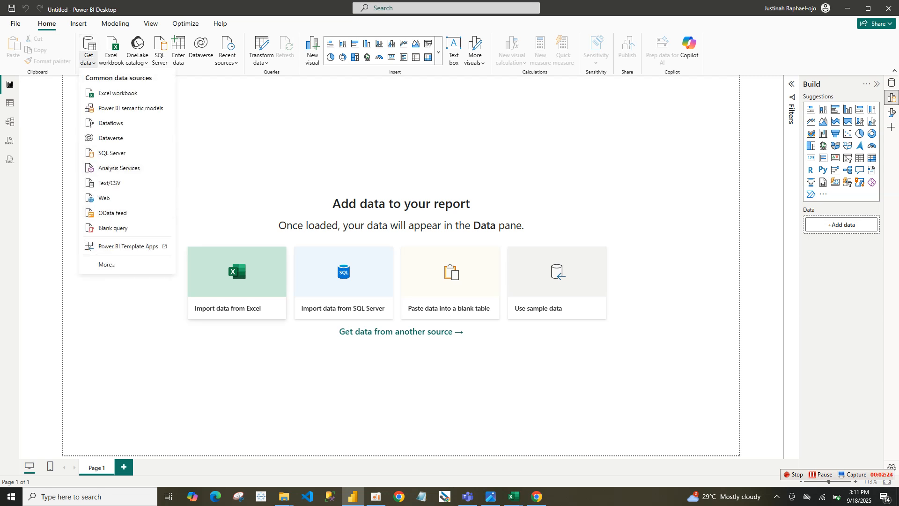
key(Escape)
click(237, 283)
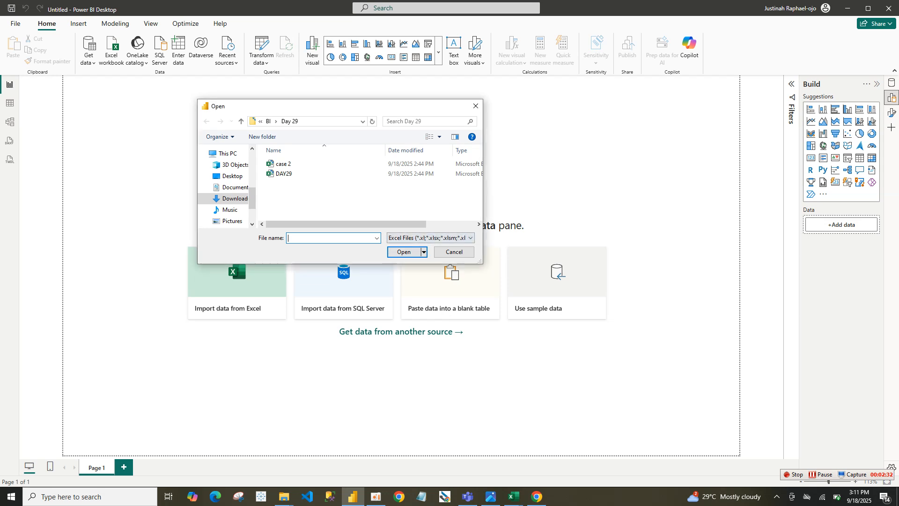
click(431, 238)
key(Down)
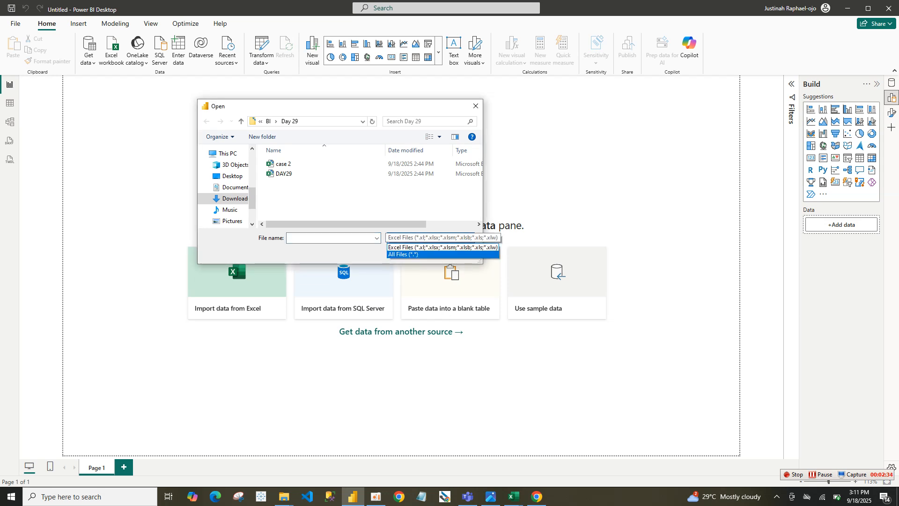
key(Return)
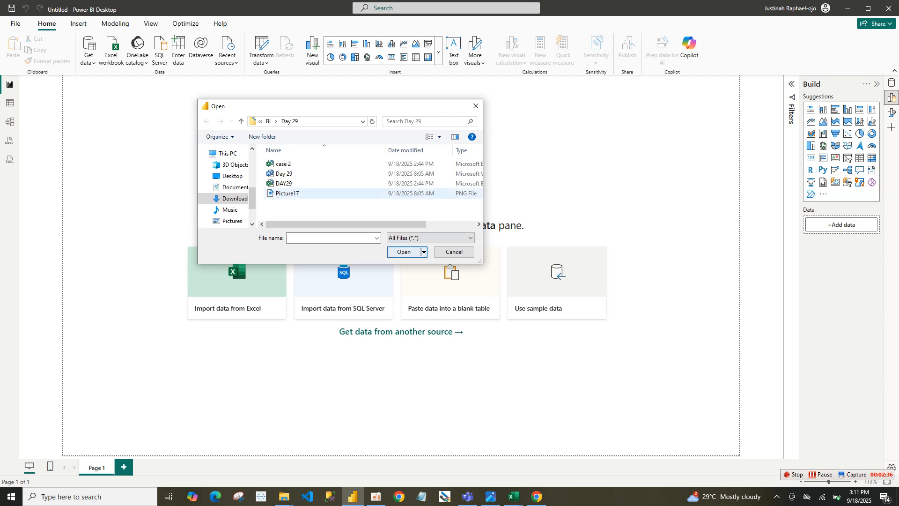
key(alt+Down)
key(Up)
key(Return)
Import the Employee and Grade tables from the DAY29 workbook, opening them for transformation in Power Query Editor
click(283, 174)
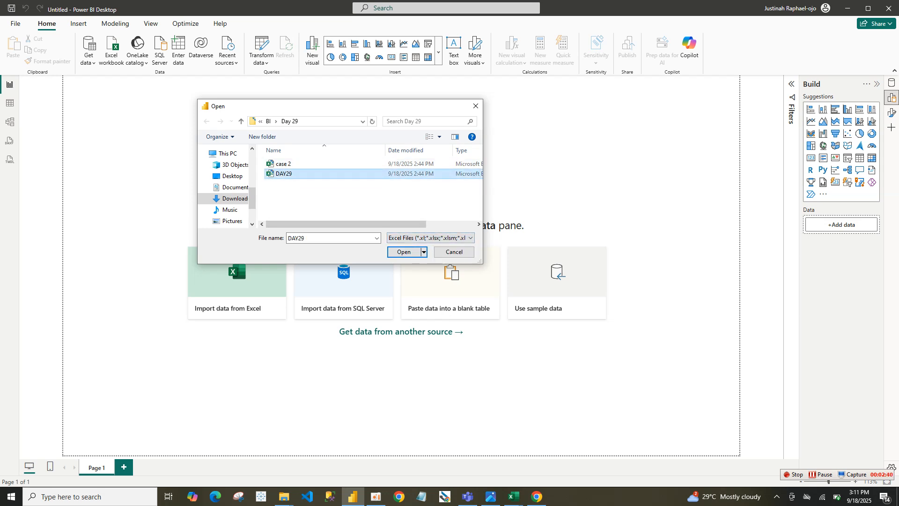
click(421, 252)
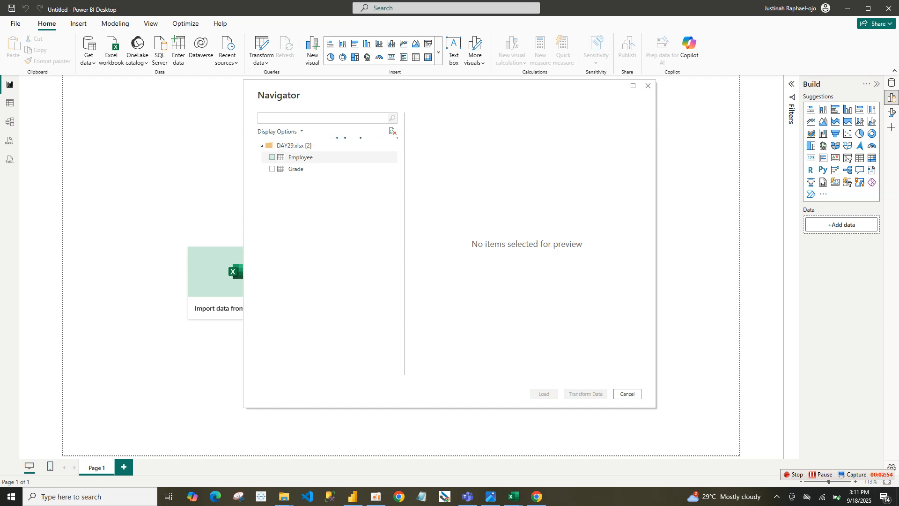
click(272, 158)
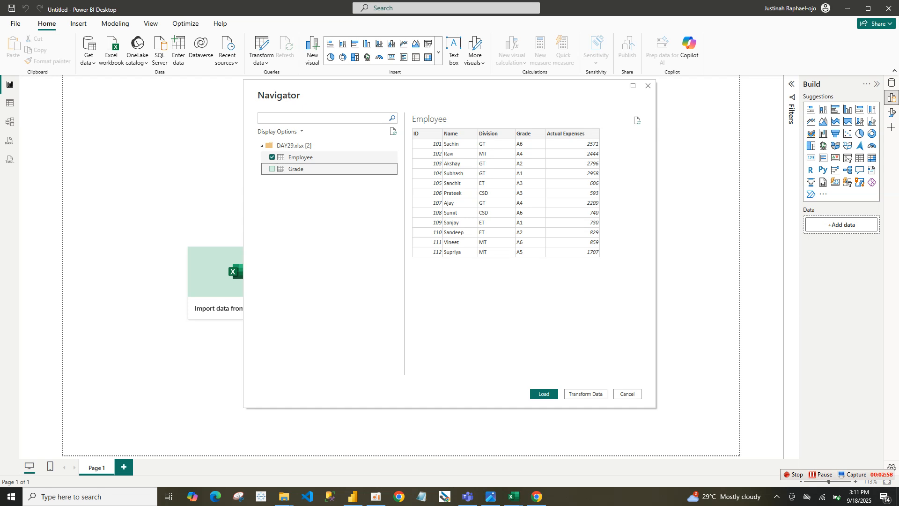
click(272, 169)
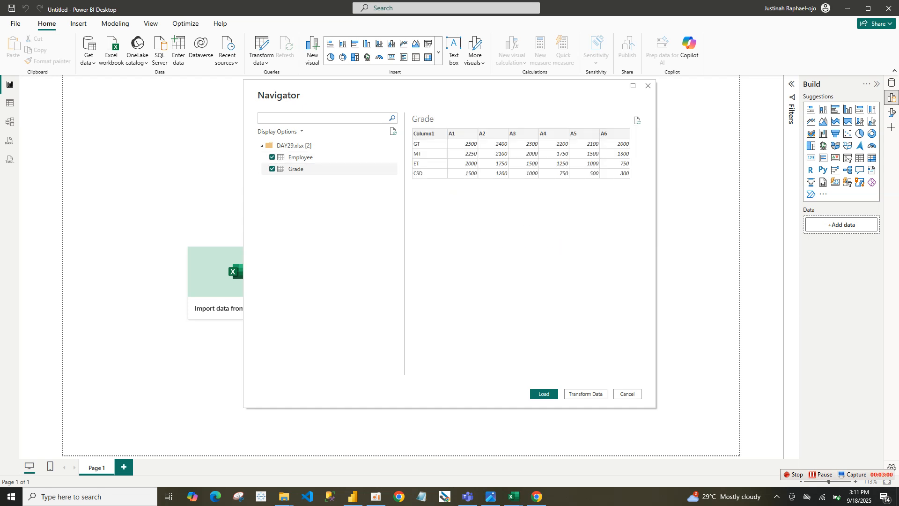
click(586, 394)
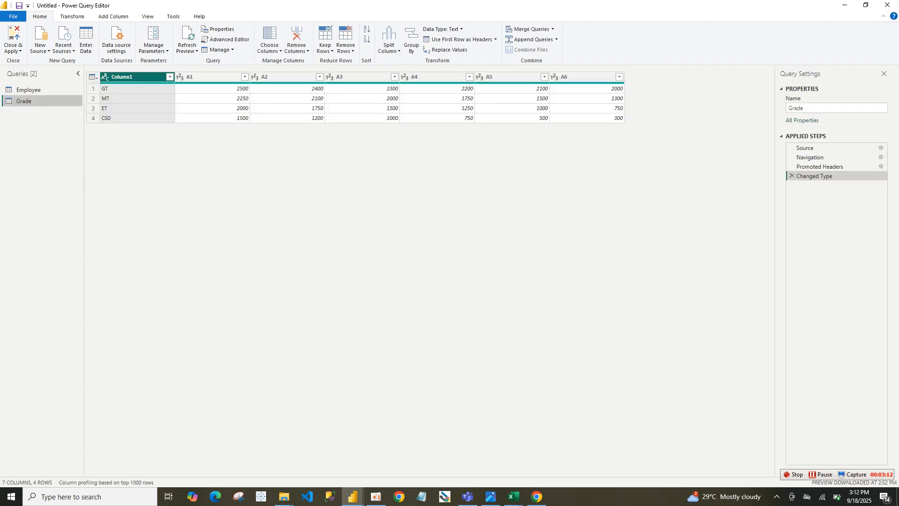
Compare the Employee and Grade queries, and unpivot columns A1 to A6 of the Grade query
click(41, 90)
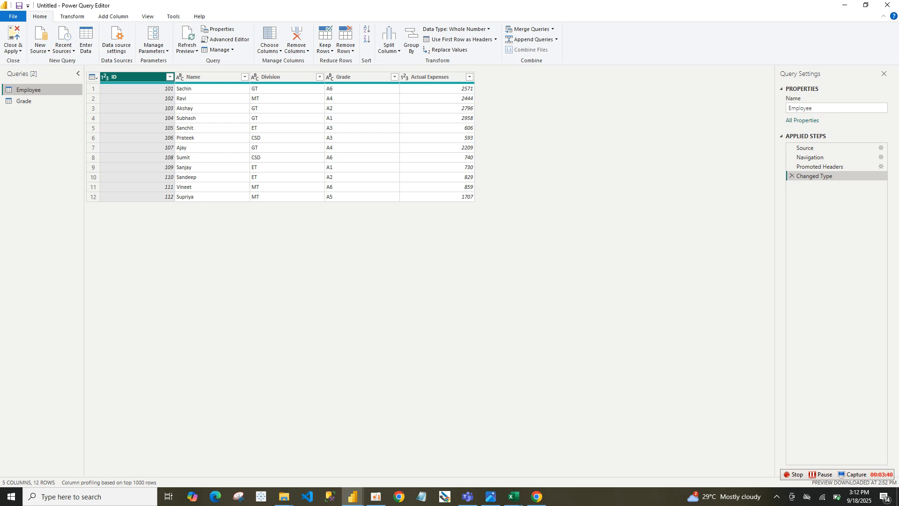
click(29, 101)
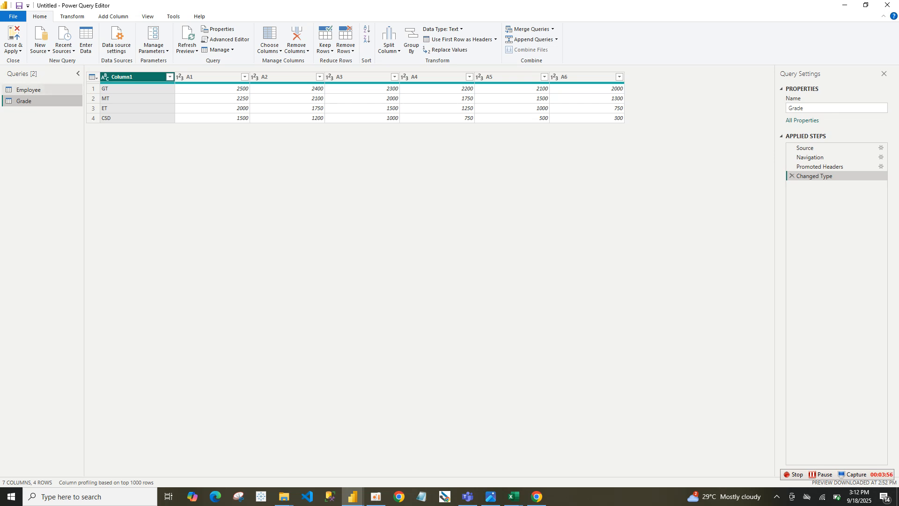
click(29, 90)
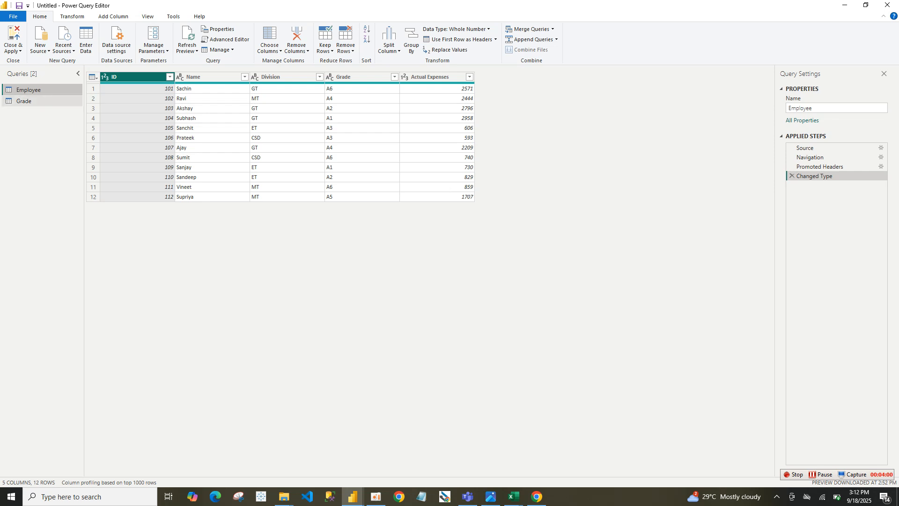
click(24, 101)
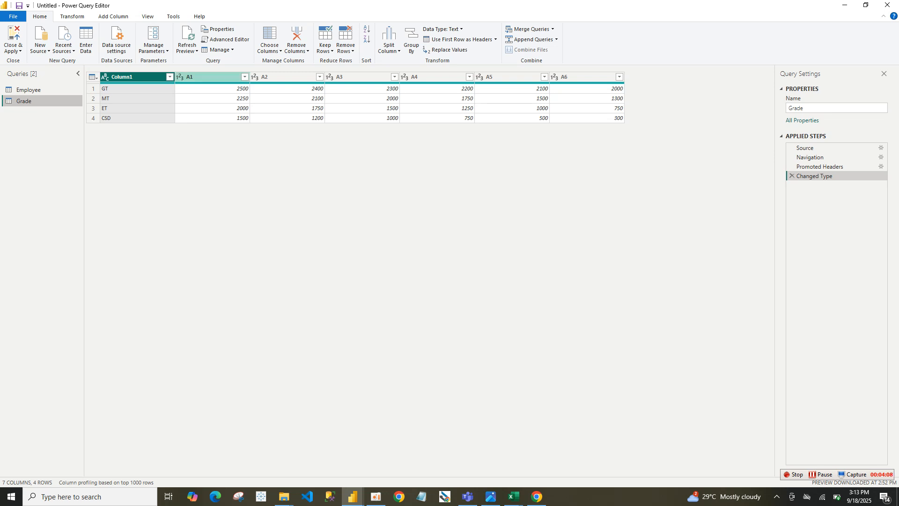
click(209, 76)
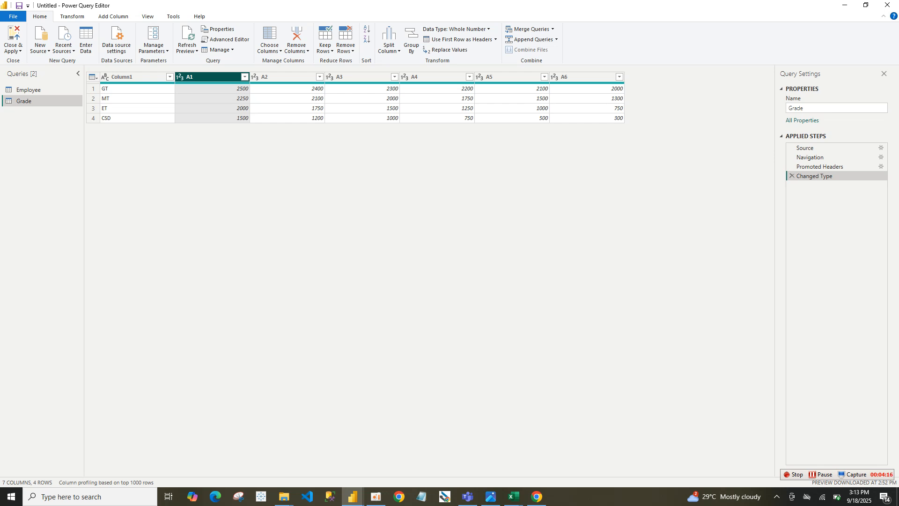
shift+click(585, 77)
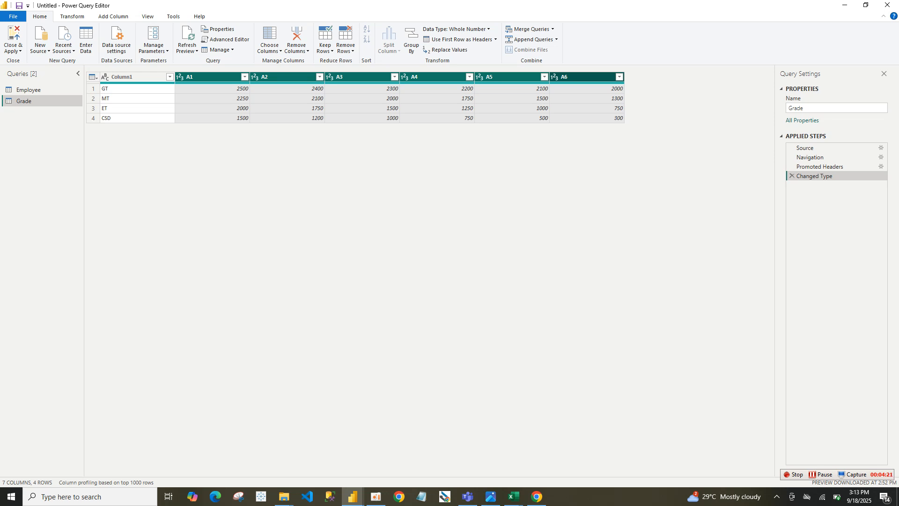
right_click(598, 78)
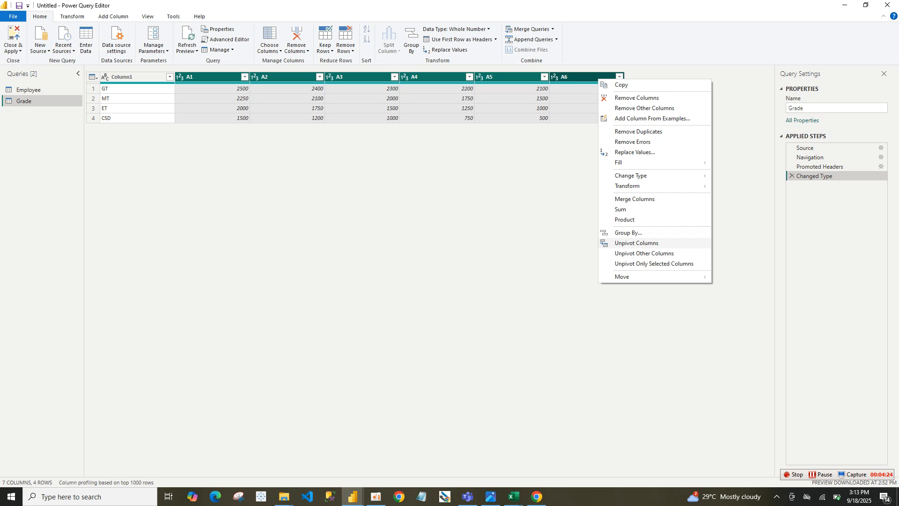
click(636, 243)
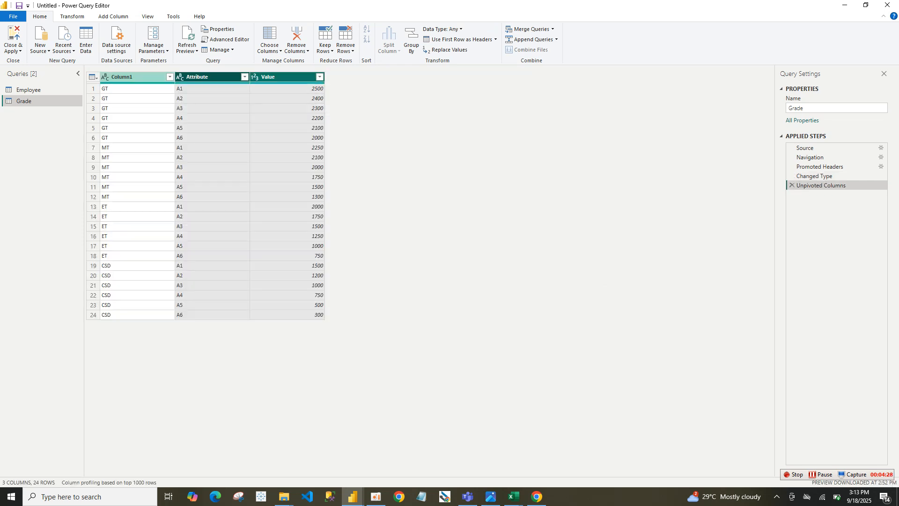
In the Grade query, rename Column1 as Division and the Attribute column as Grade
click(134, 77)
double_click(129, 77)
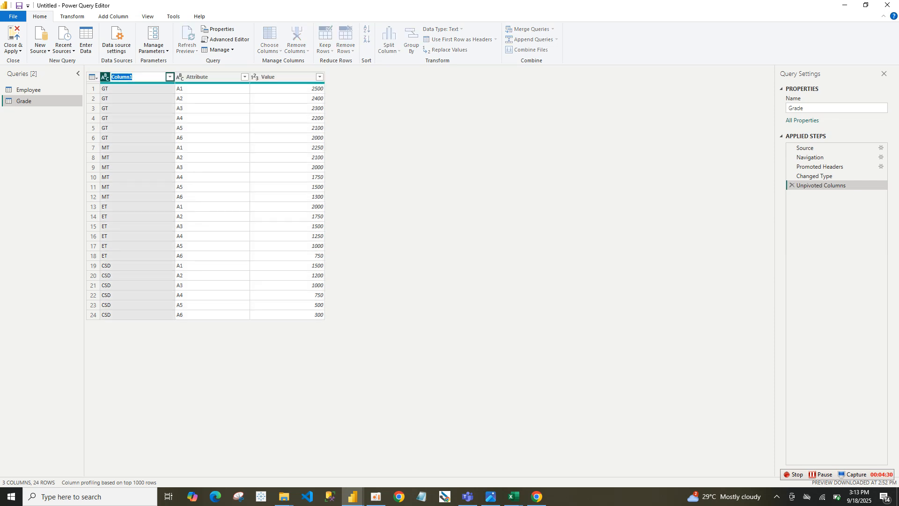
text(Division)
key(Return)
double_click(197, 76)
text(Grade)
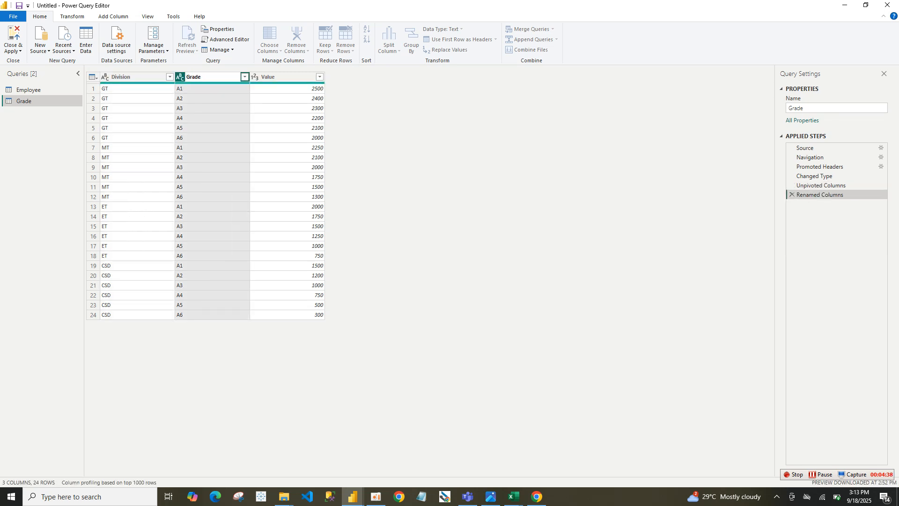
key(Return)
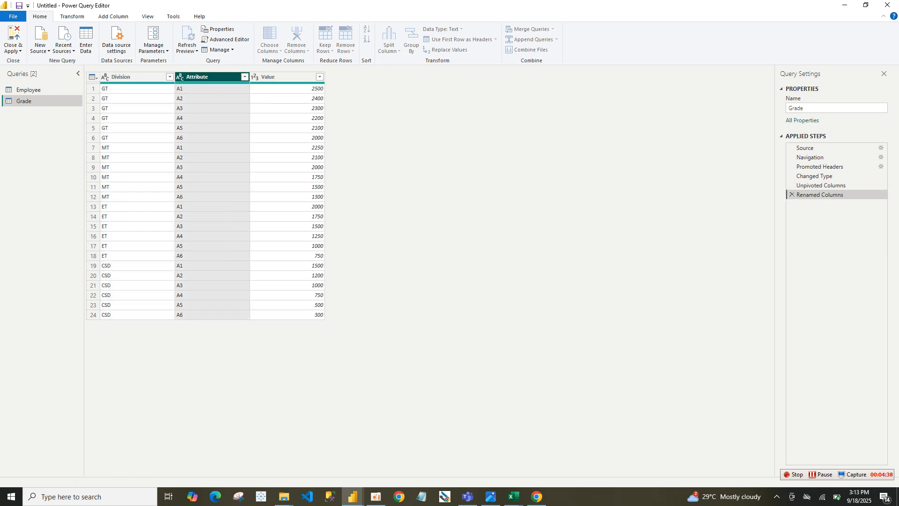
Rename the Grade query's Value column as Fixed Allowance
click(274, 77)
double_click(273, 77)
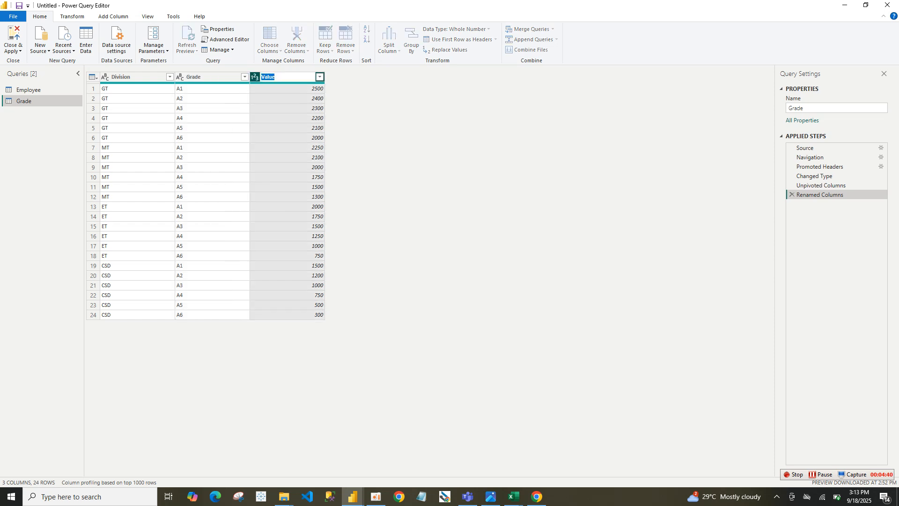
text(Fixed Allowance)
key(Return)
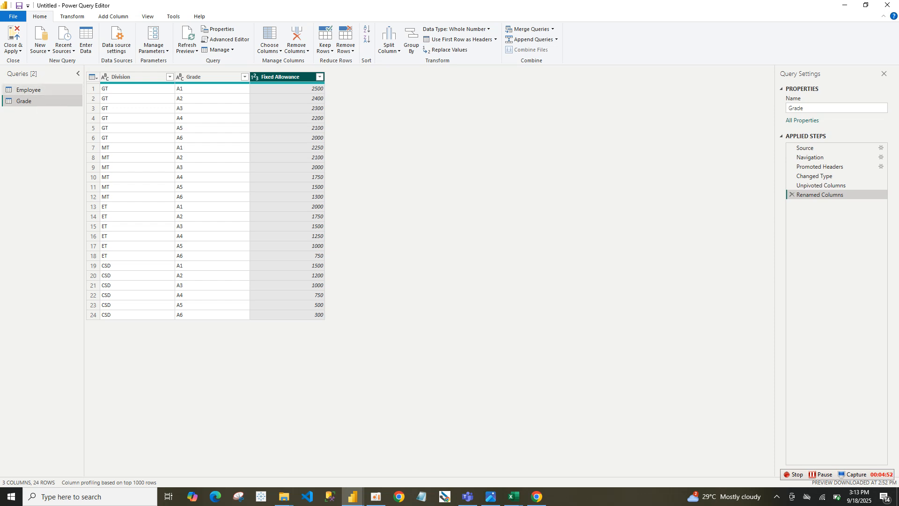
Merge the Employee and Grade queries as a new query, matching Division and Grade with a Left Outer join
click(33, 90)
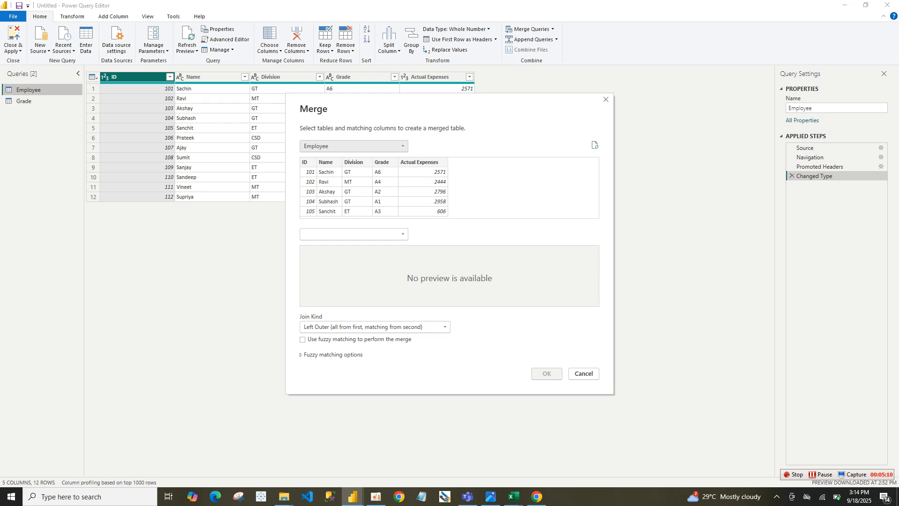
click(354, 234)
click(354, 255)
click(313, 251)
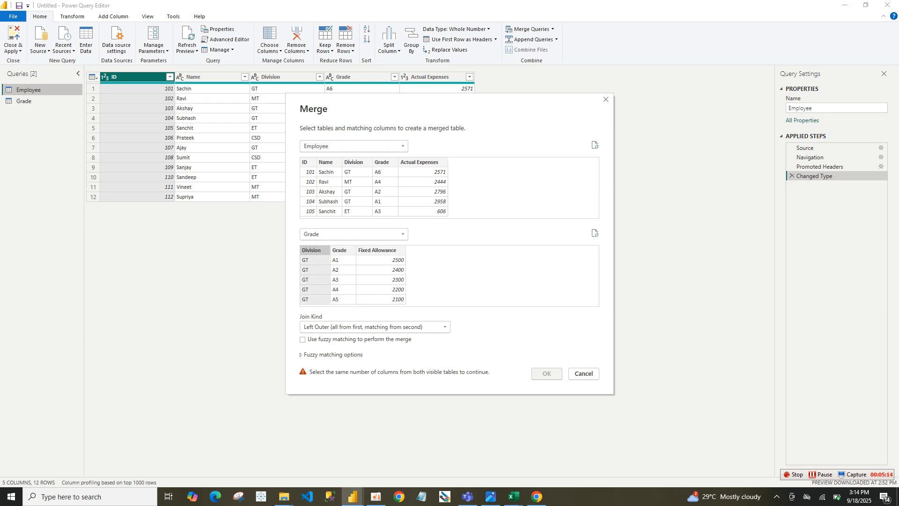
ctrl+click(340, 251)
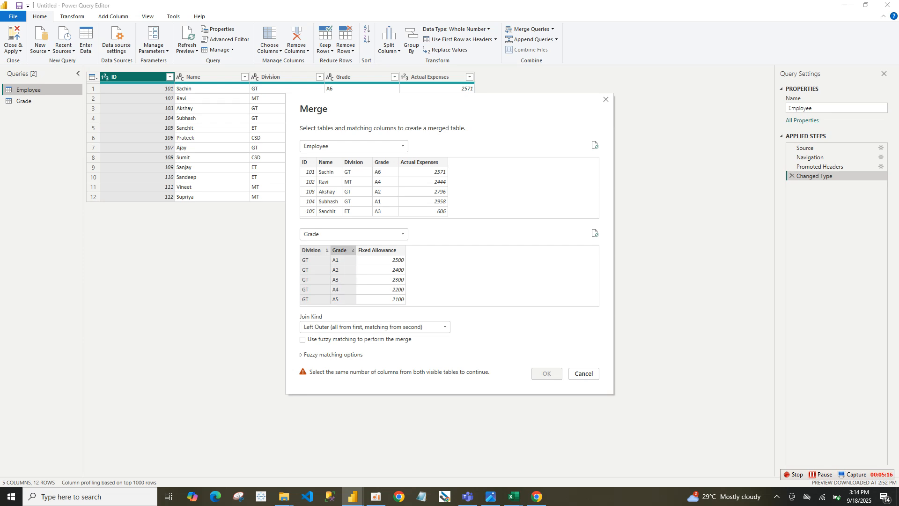
click(354, 162)
ctrl+click(382, 162)
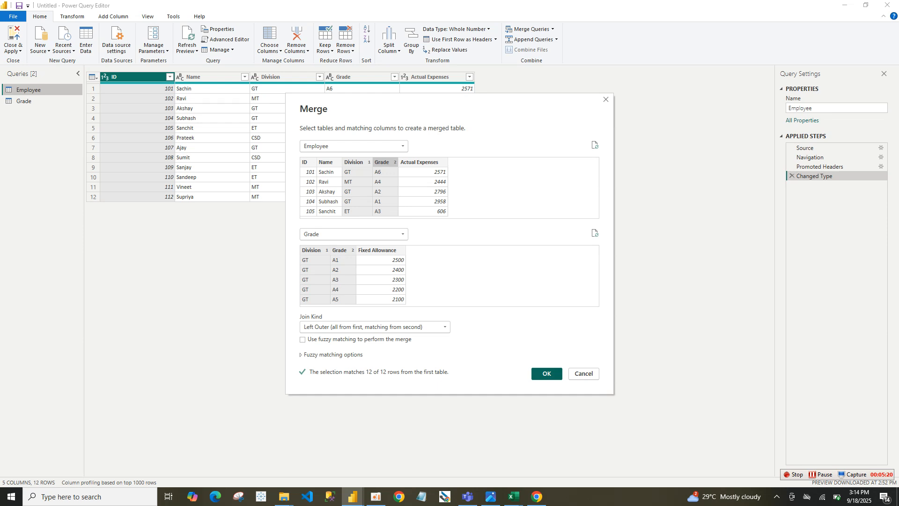
click(546, 373)
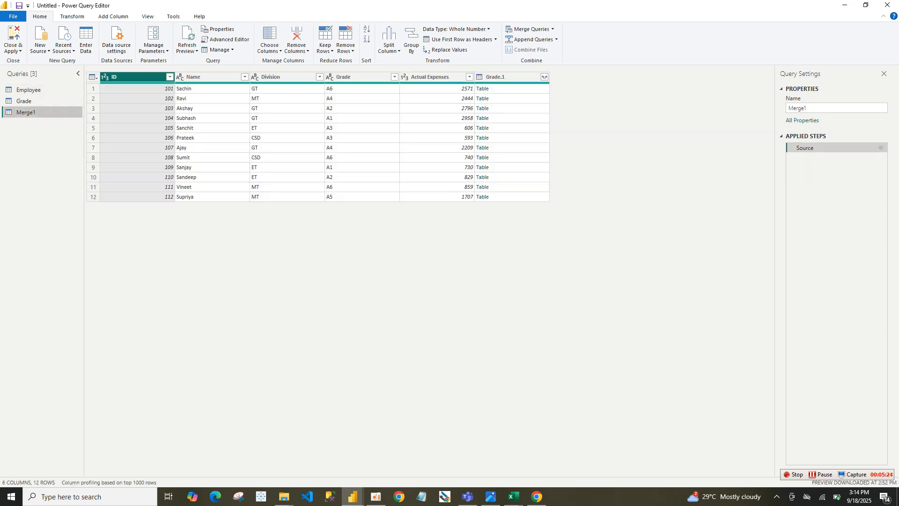
Expand the merged query's Grade.1 column to include only Fixed Allowance
click(544, 77)
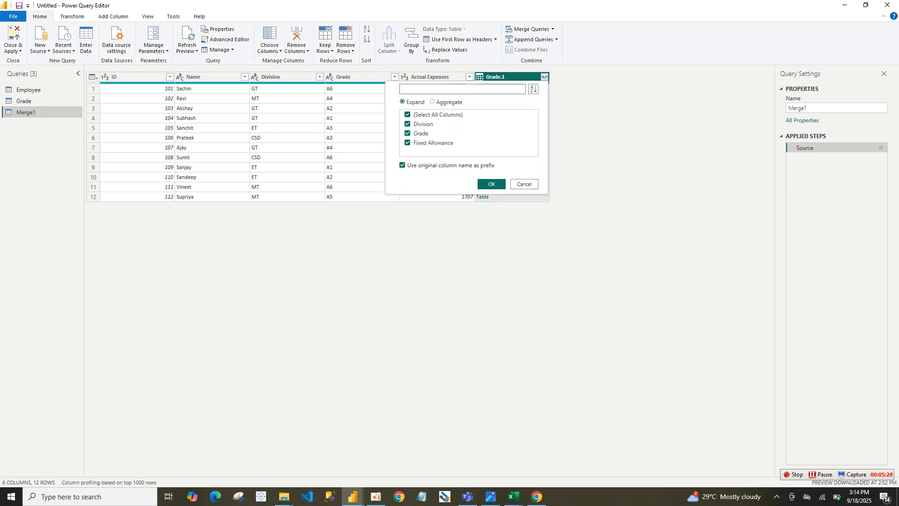
click(408, 115)
click(407, 142)
click(491, 184)
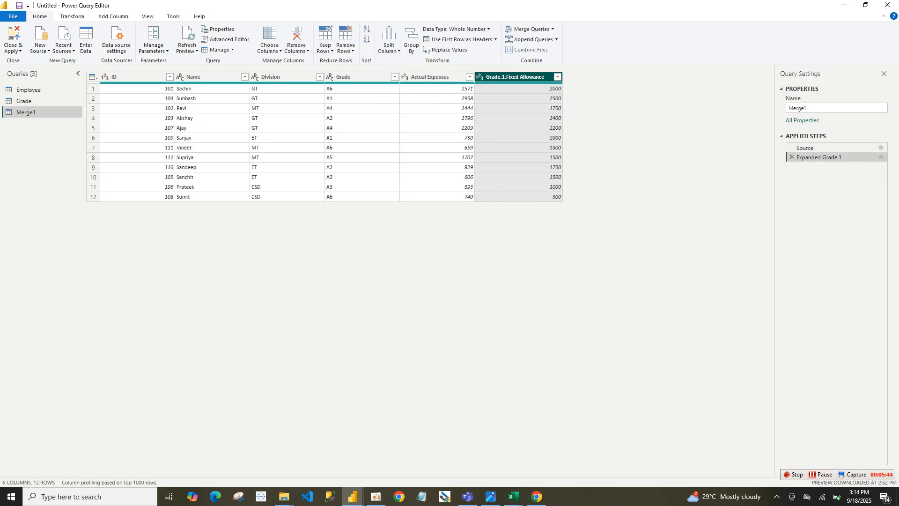
Rename the expanded Grade.1.Fixed Allowance column as Fixed Allowance
double_click(515, 77)
click(507, 77)
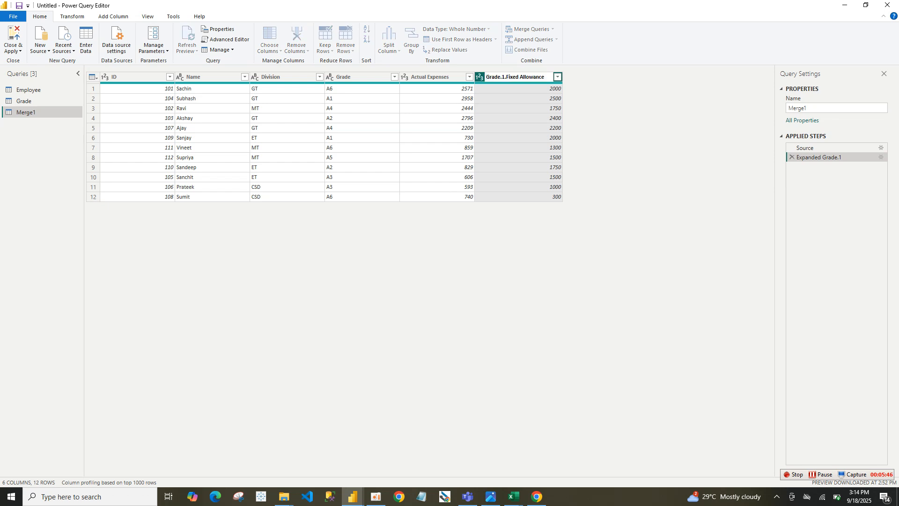
key(BackSpace)
key(BackSpace)
key(BackSpace)
key(BackSpace)
key(BackSpace)
key(BackSpace)
key(BackSpace)
key(BackSpace)
key(Return)
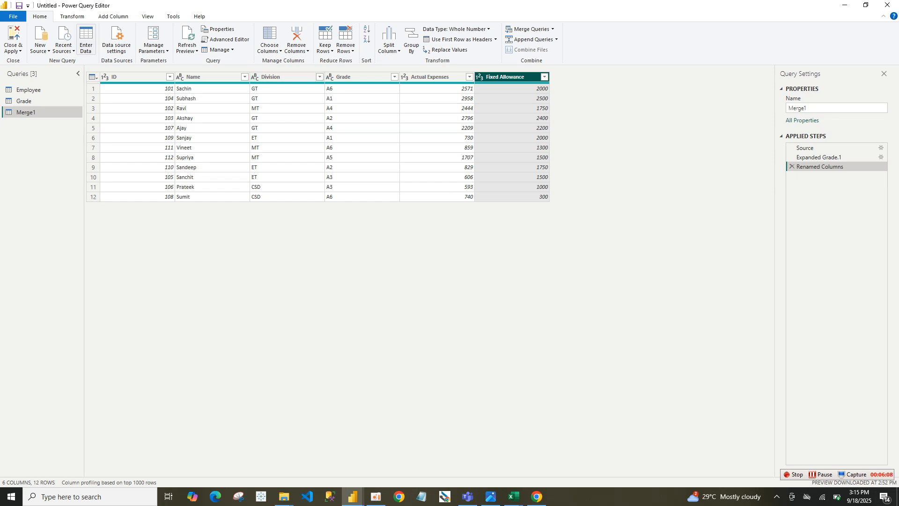
Start a conditional column named Remark in the Merge1 query
click(113, 16)
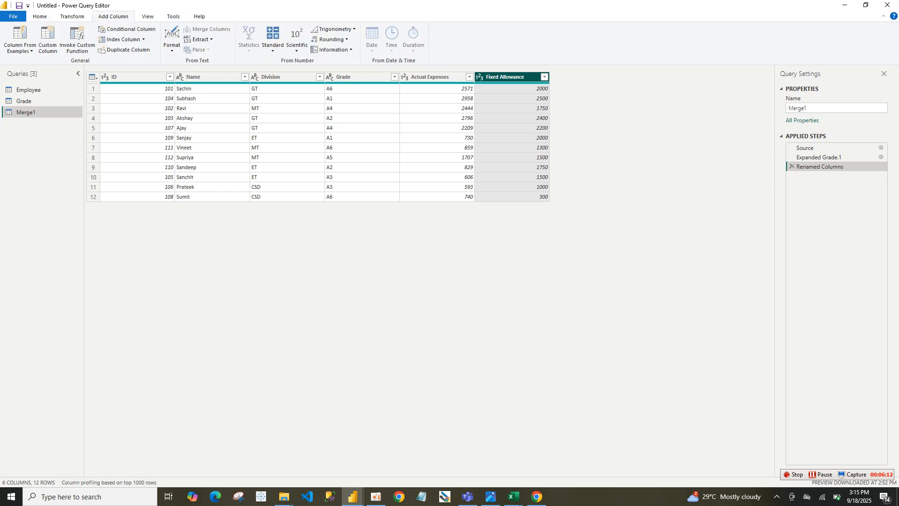
click(126, 30)
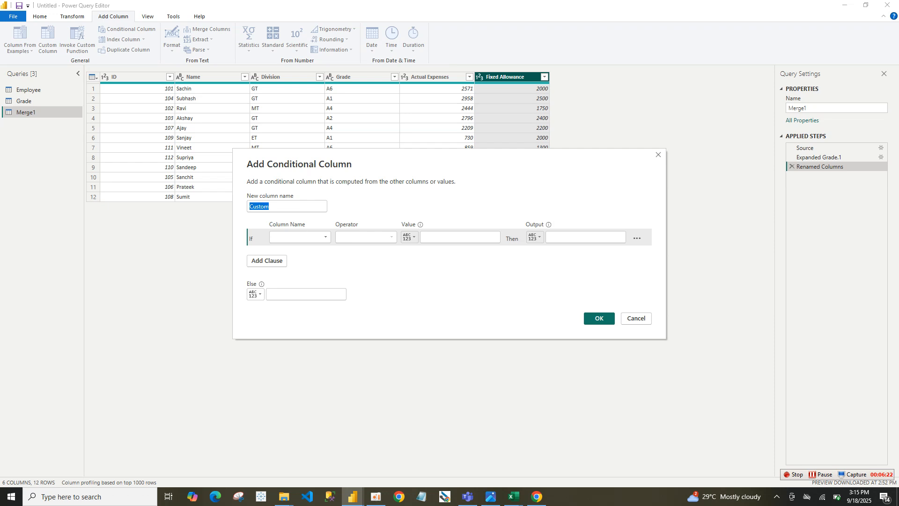
text(Remark)
Set the Remark condition to test whether Actual Expenses is greater than the value in the Fixed Allowance column
click(299, 237)
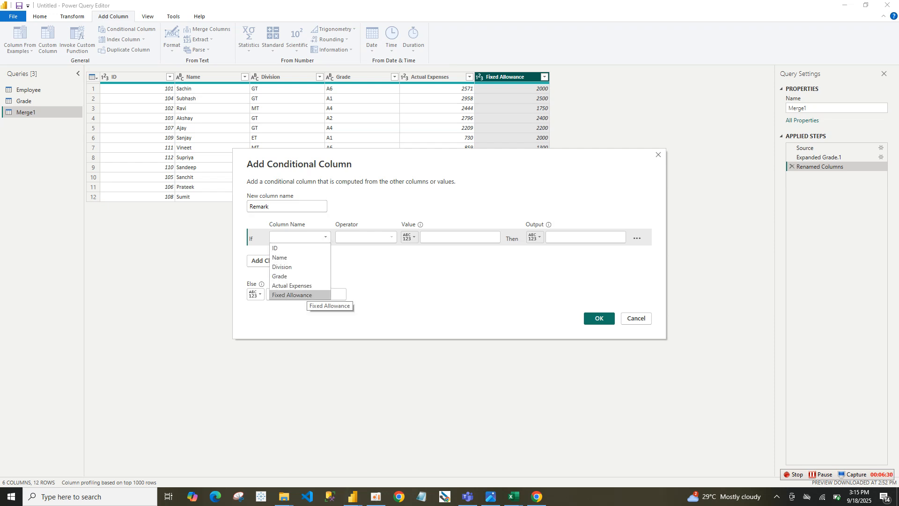
click(292, 285)
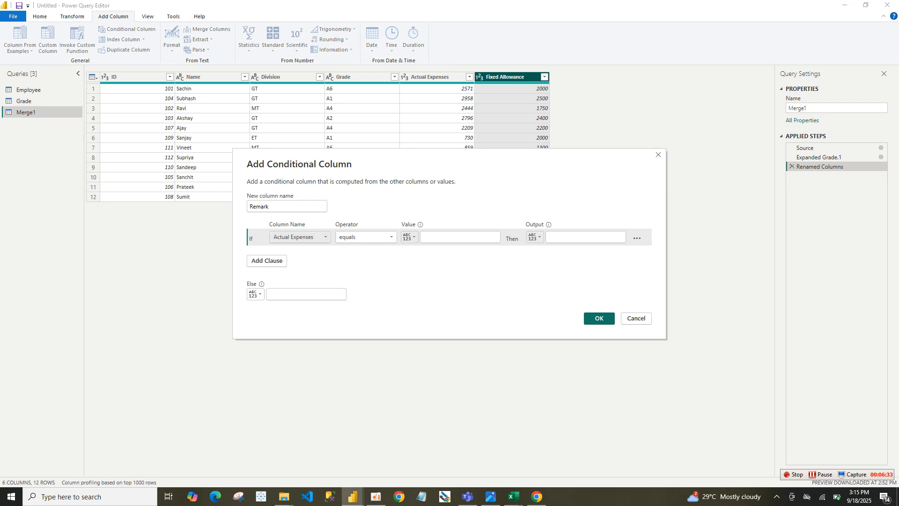
click(365, 237)
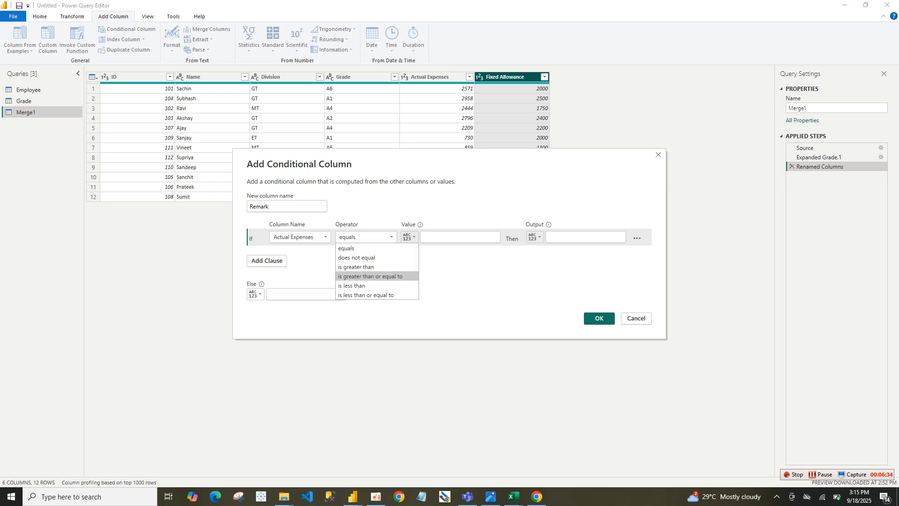
click(356, 267)
click(409, 237)
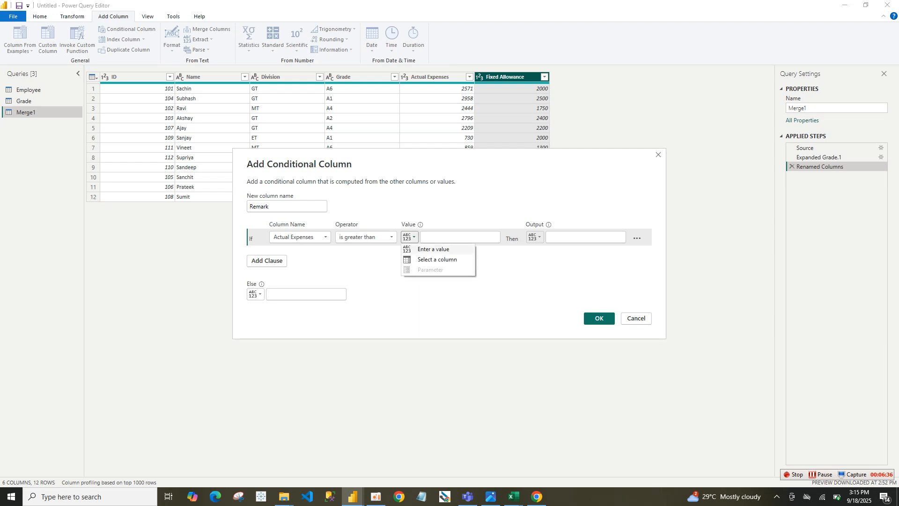
click(437, 259)
click(453, 237)
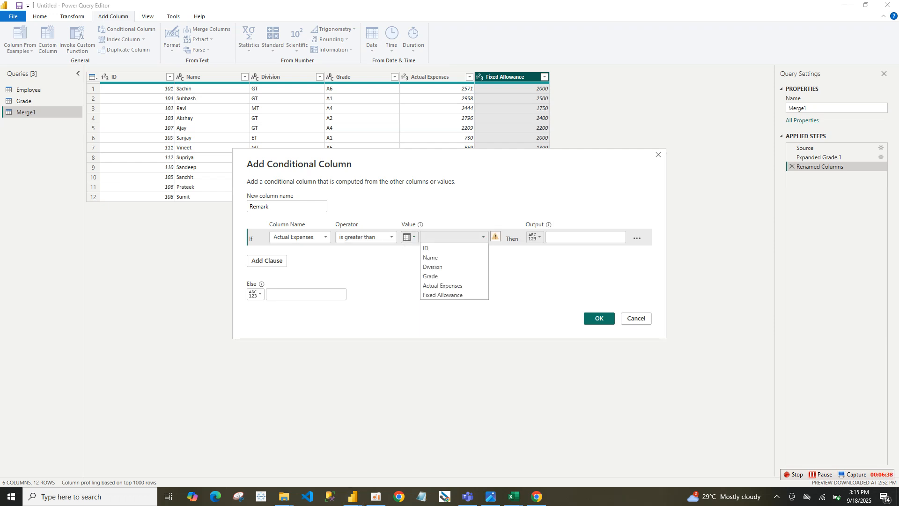
click(442, 295)
Output Over Limit when the condition is met and Ok otherwise, and create the Remark column
text(Over Limit)
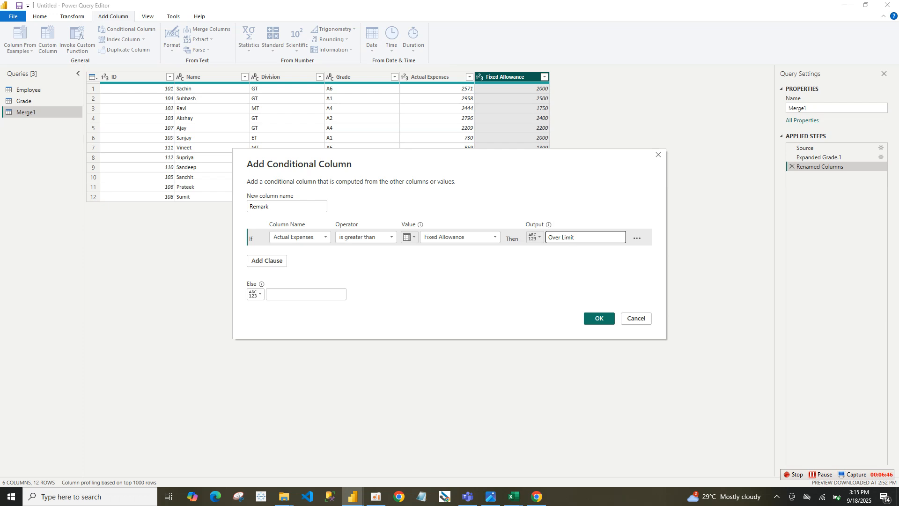
click(305, 294)
text(Ok)
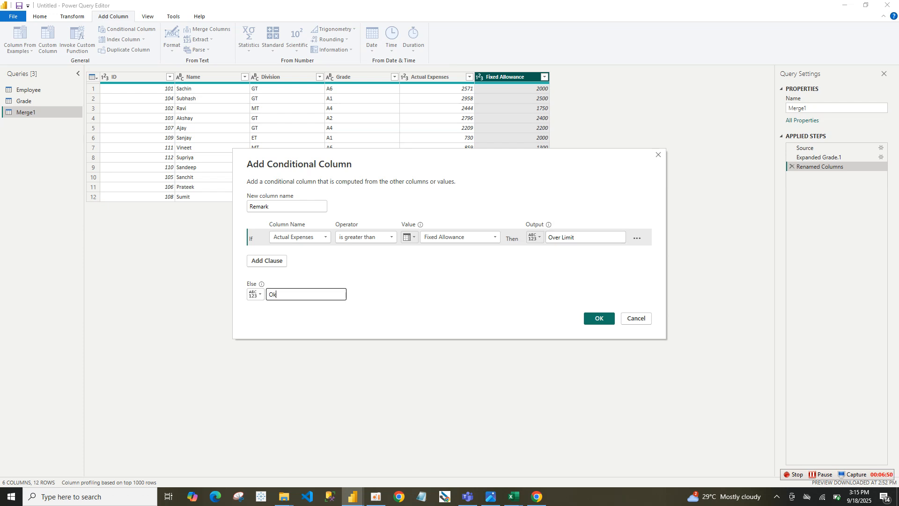
click(599, 319)
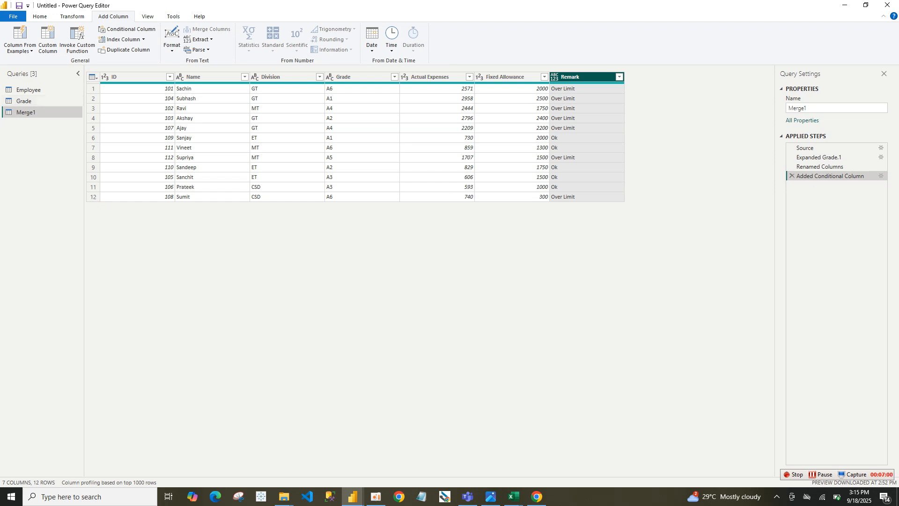
Rename the Merge1 query as Dataset
key(F2)
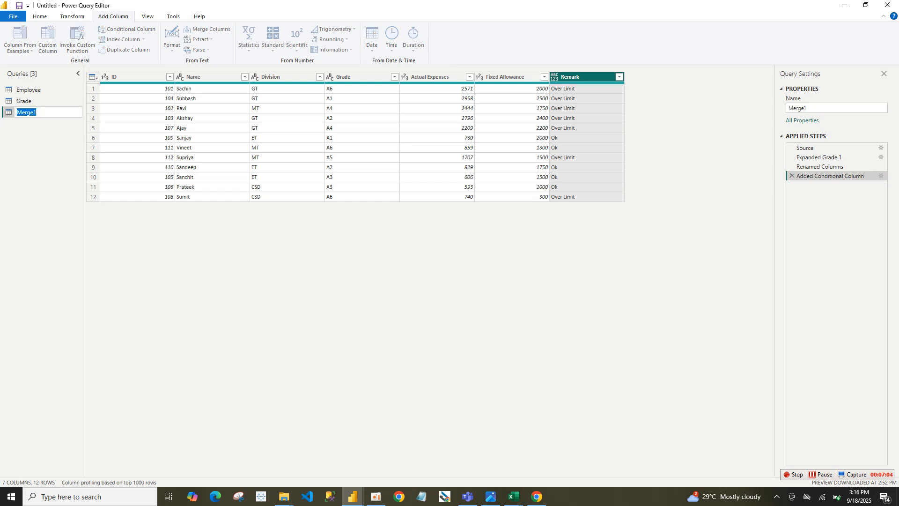
text(Datase)
key(Return)
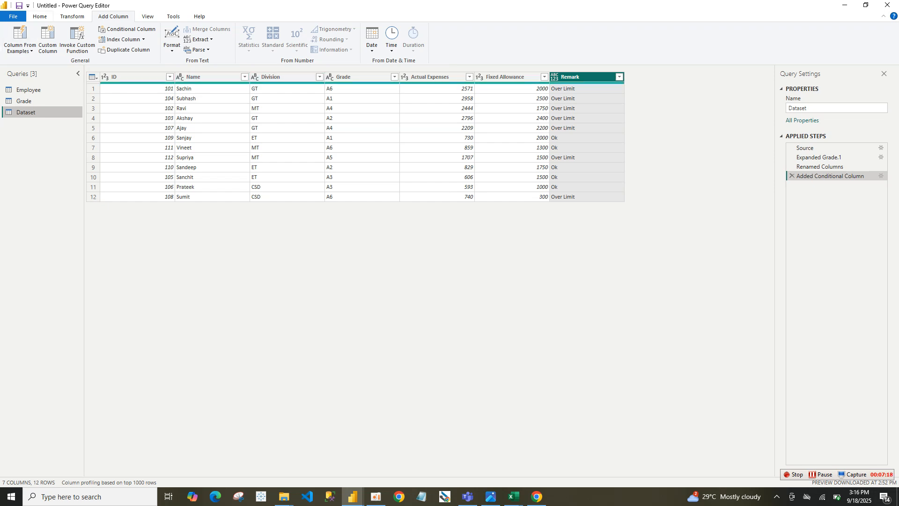
Close the Power Query Editor and load the Dataset, Employee and Grade queries into the report
click(40, 17)
click(13, 49)
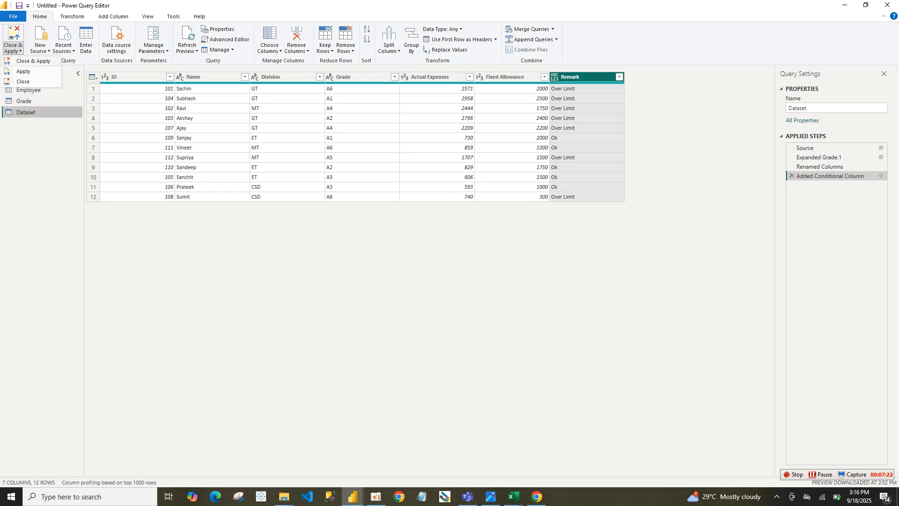
click(23, 82)
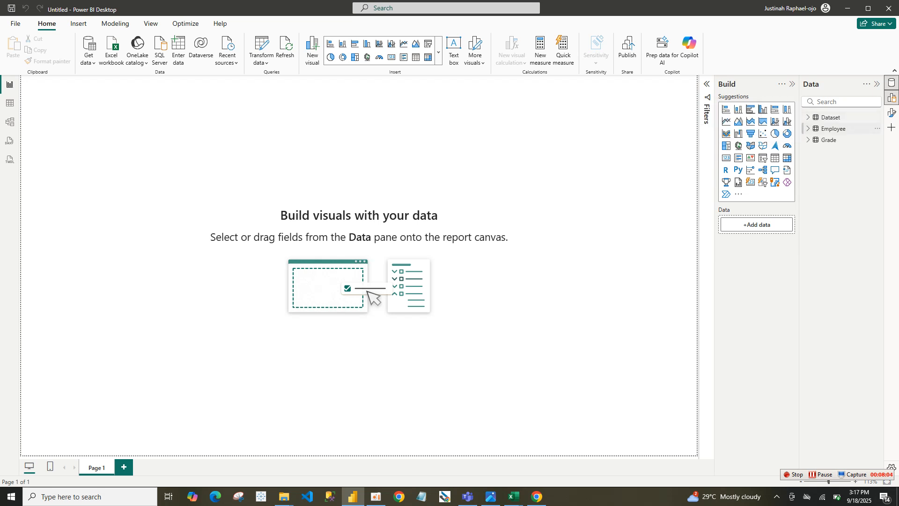
Expand the Dataset table's fields, add an empty table visual to Page 1 and move it toward the middle of the canvas
click(824, 117)
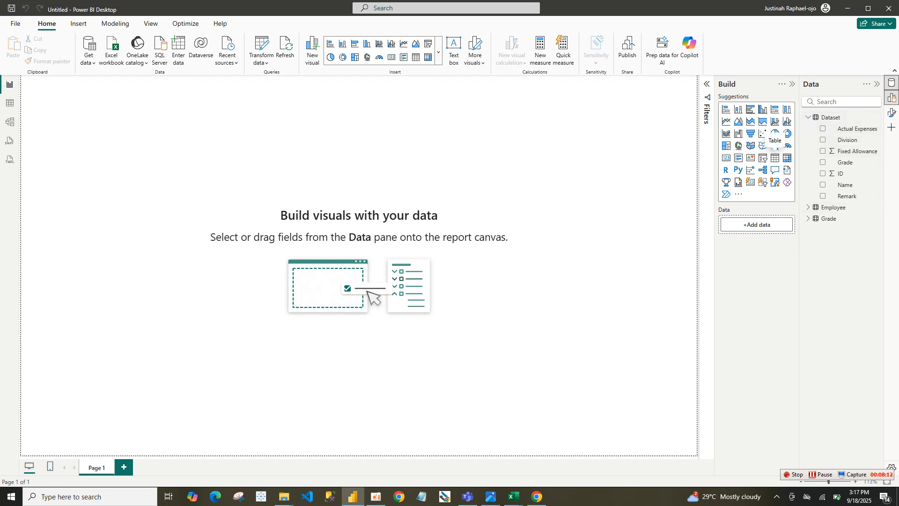
click(775, 158)
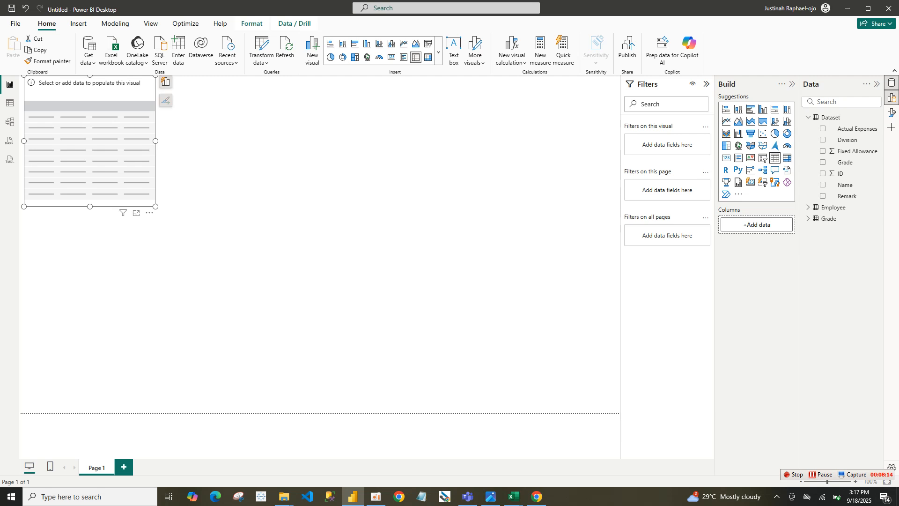
drag(90, 140, 360, 244)
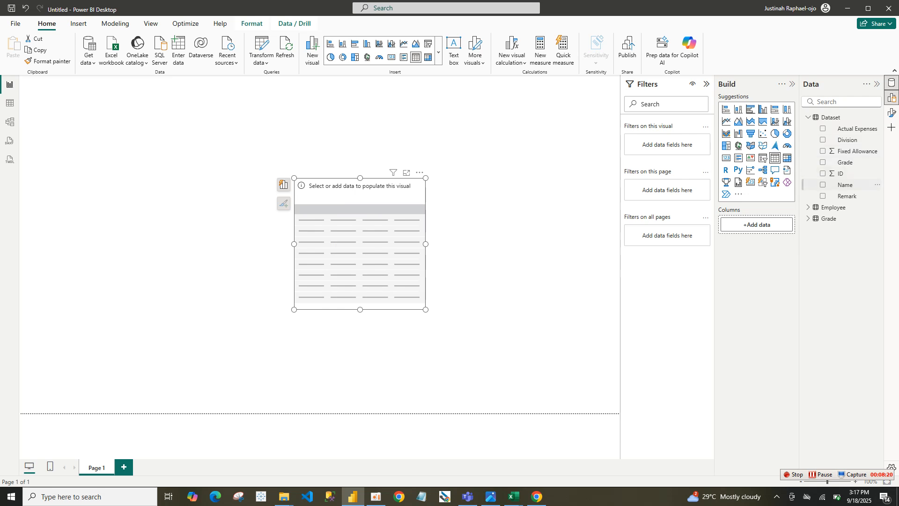
click(823, 185)
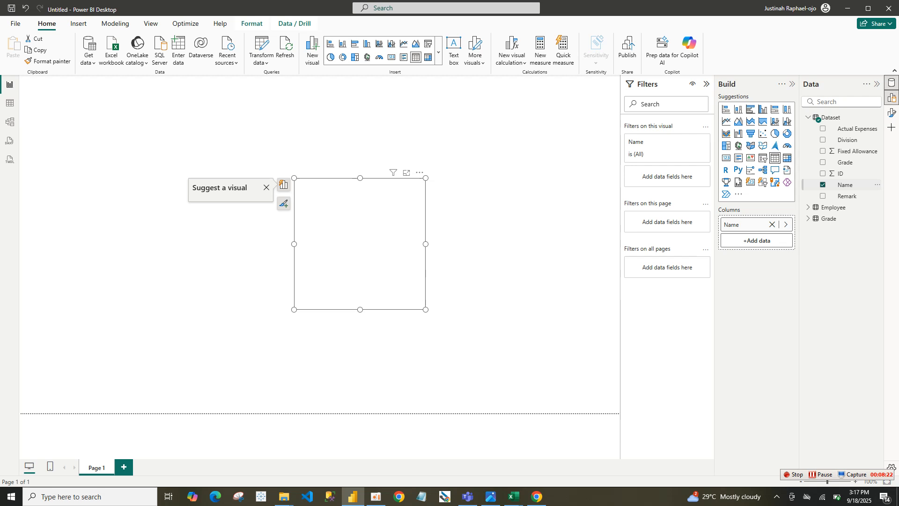
click(822, 184)
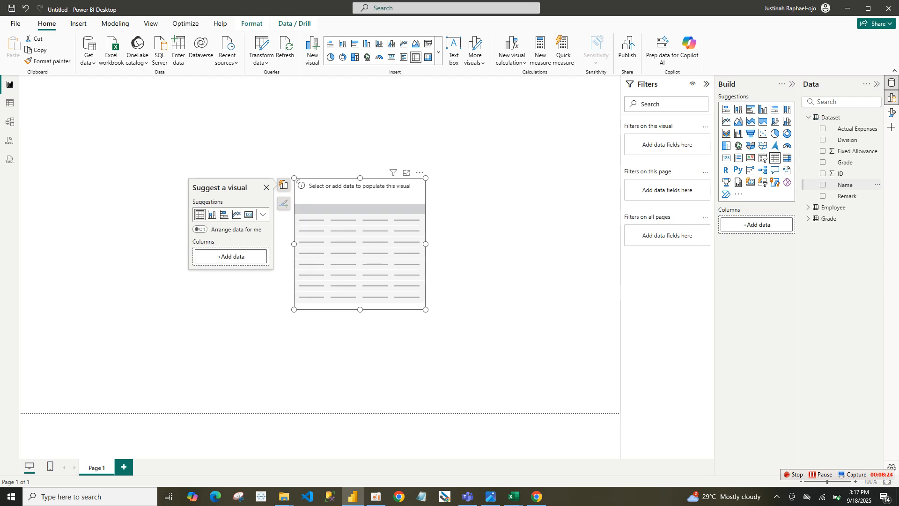
right_click(824, 186)
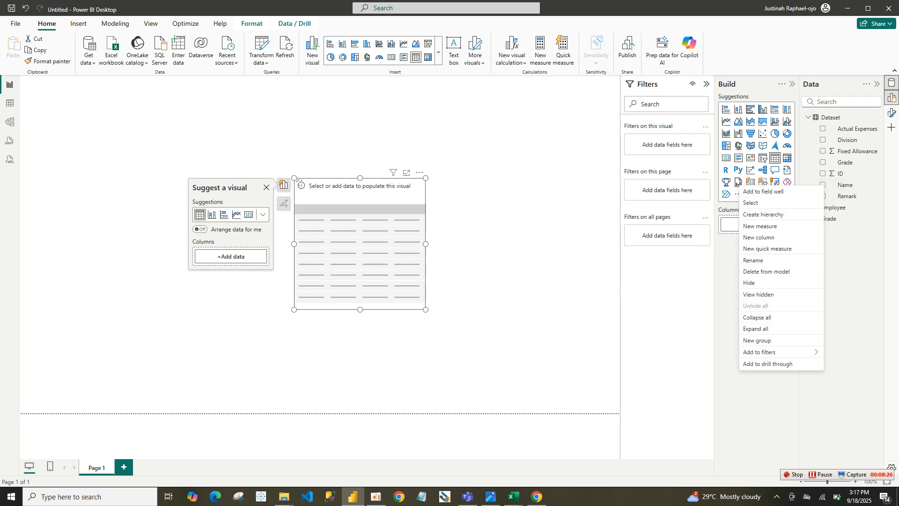
click(845, 184)
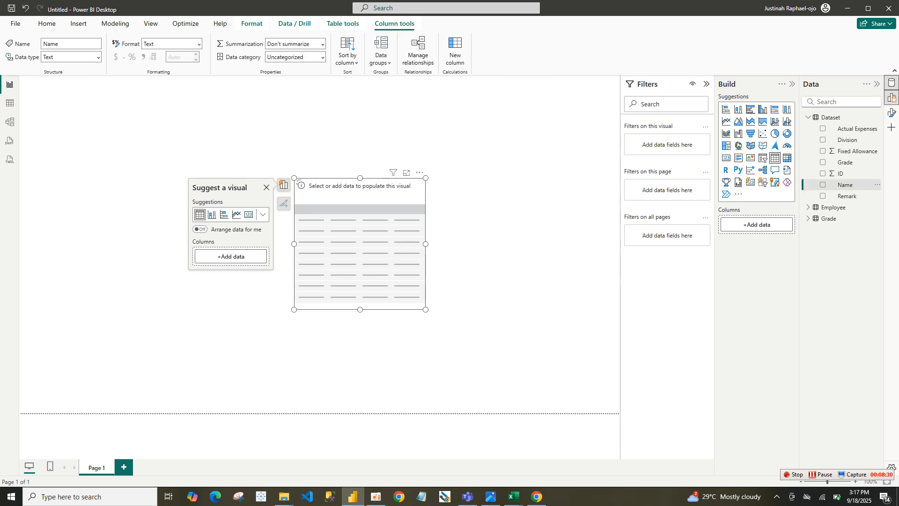
Add Dataset's Name, Fixed Allowance, Actual Expenses and Remark fields to the table visual in that order
click(823, 184)
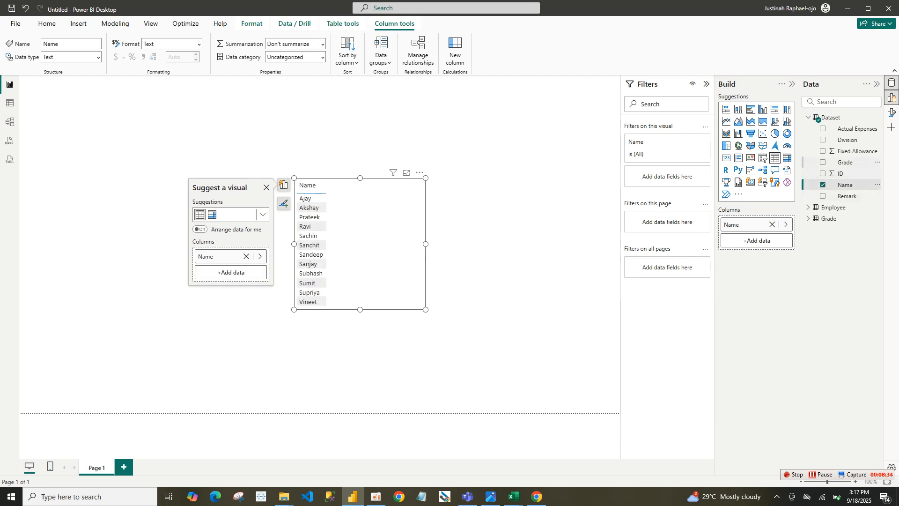
click(823, 151)
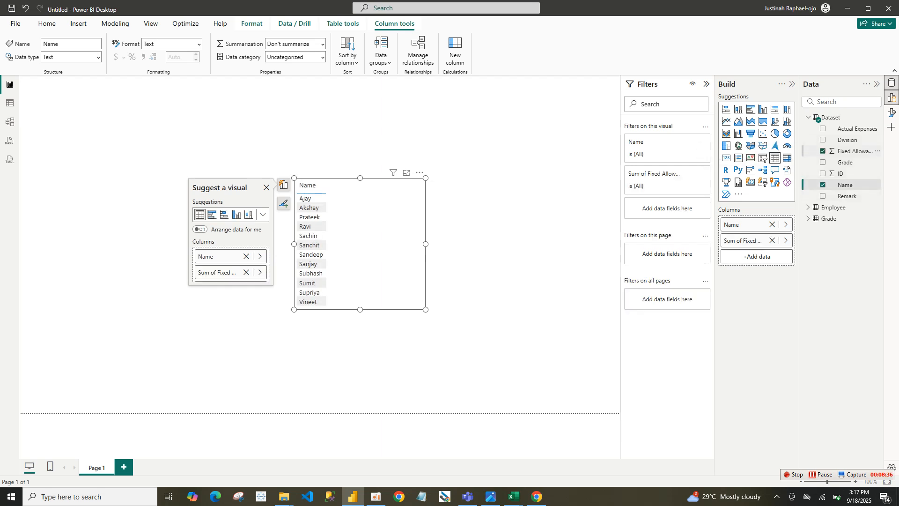
click(823, 128)
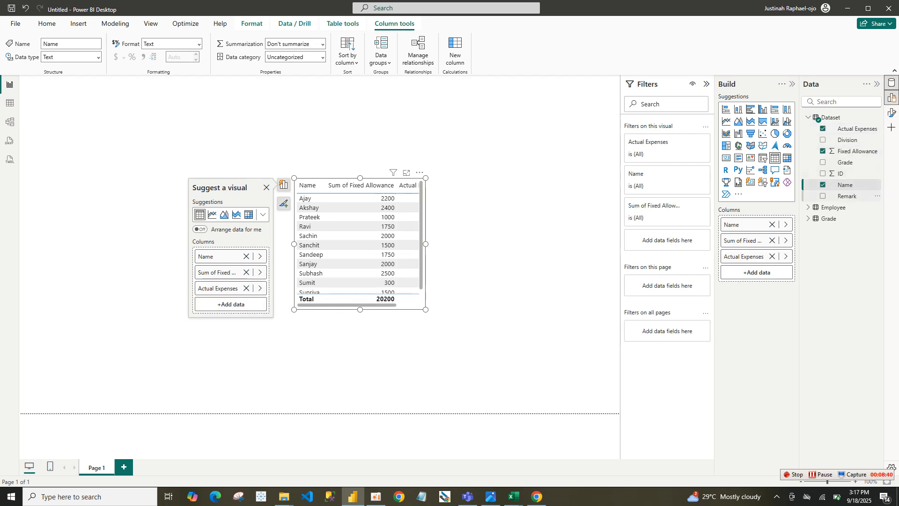
click(823, 195)
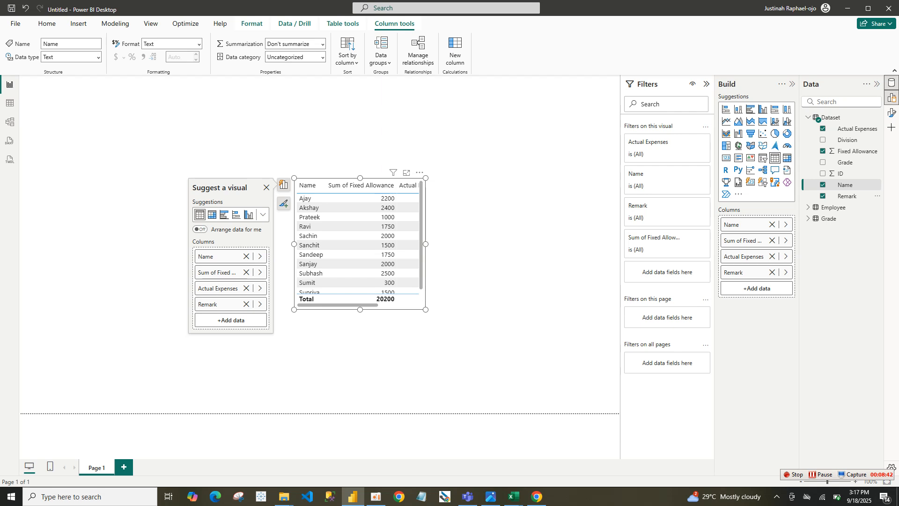
Enlarge the table visual to fit all its rows and columns, reposition it up and left on the canvas, and widen its Remark column
drag(426, 310, 583, 338)
drag(525, 276, 380, 240)
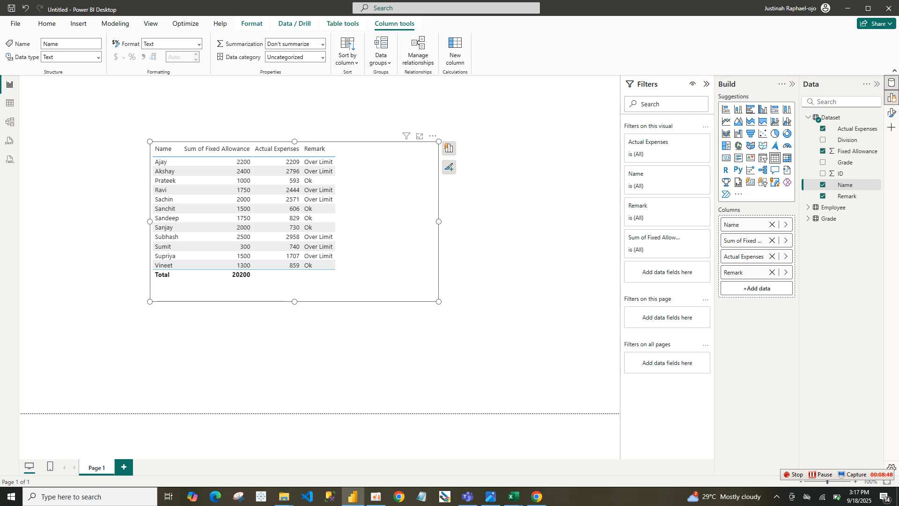
drag(335, 149, 379, 149)
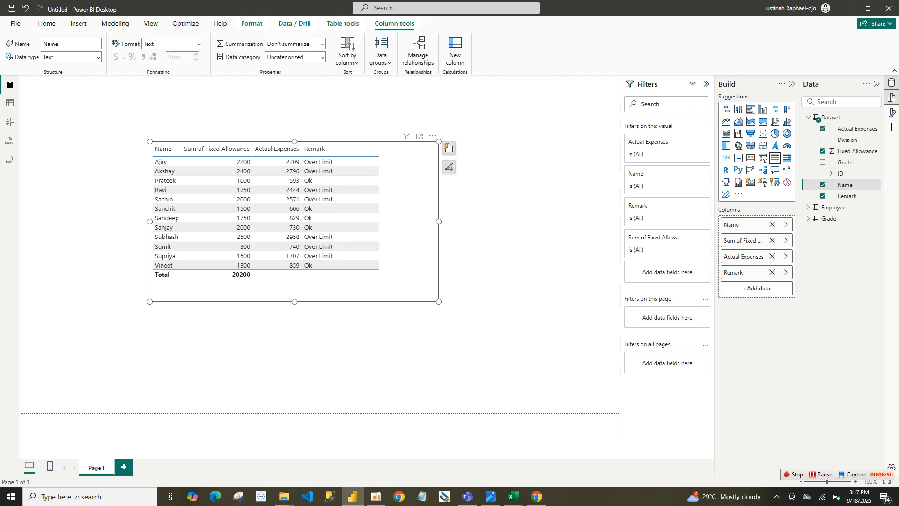